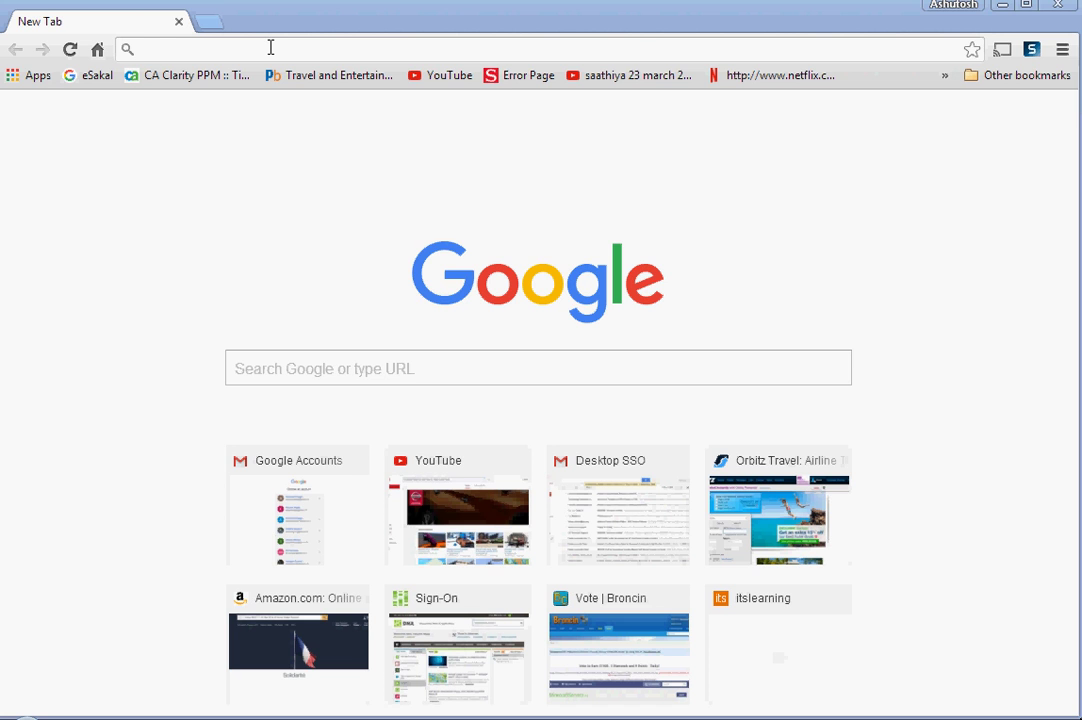
Step: Search Google for 'minecraft skins' and open The Skindex: Minecraft Skins result
left_click(270, 47)
type("m")
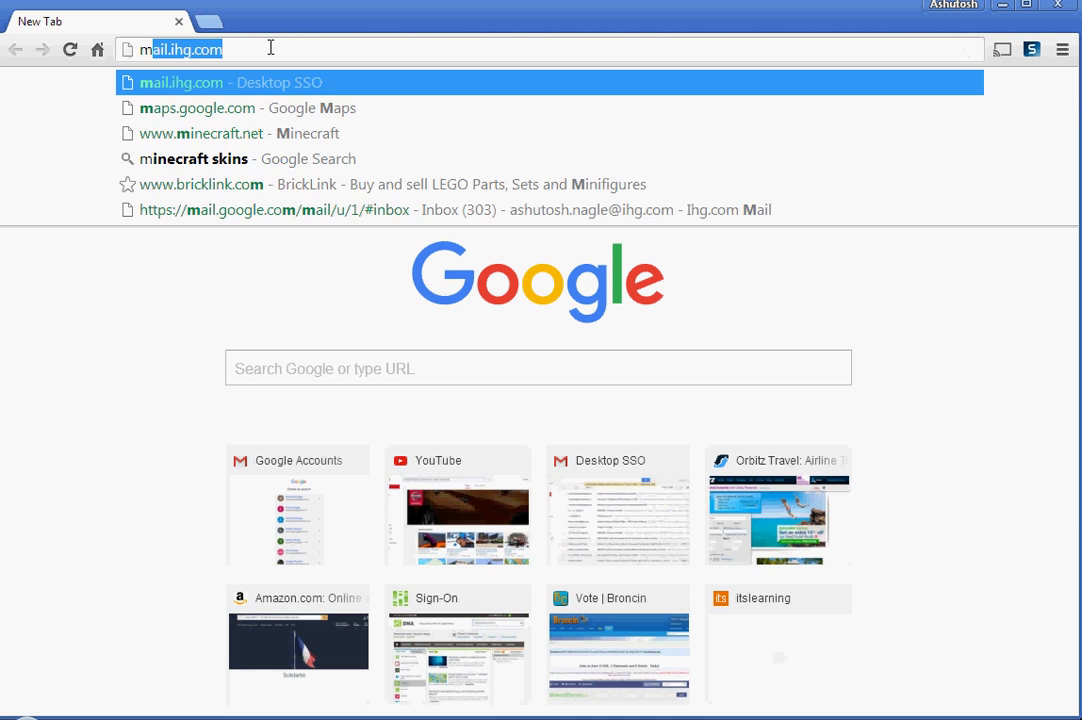
type("inecraft skins")
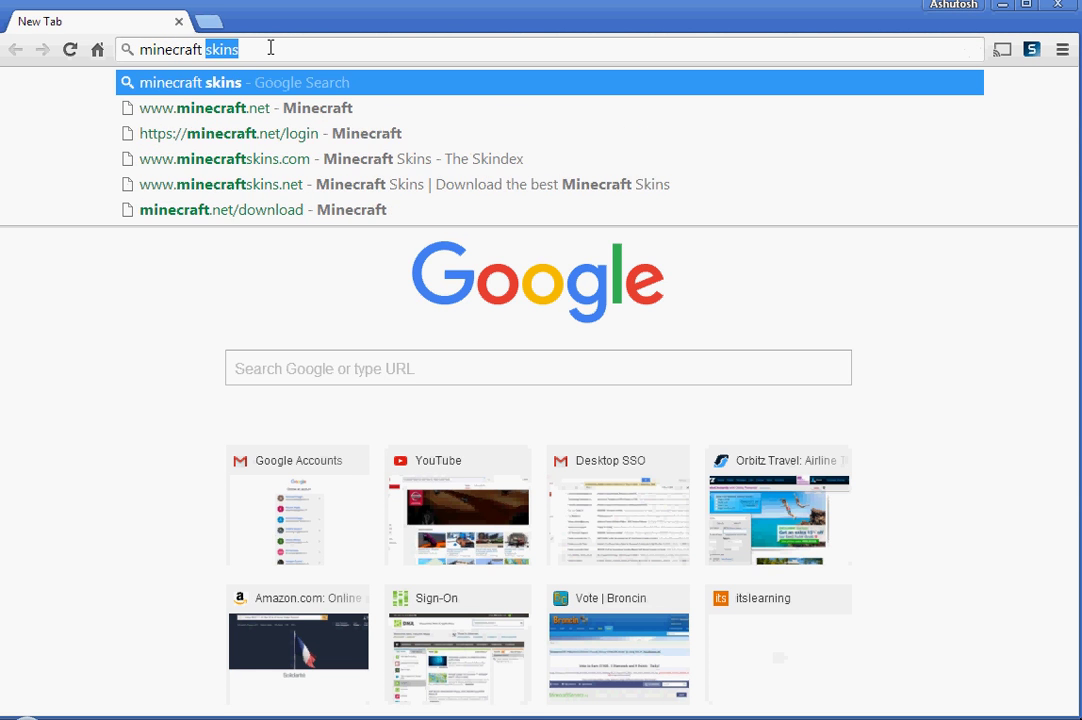
key("Return")
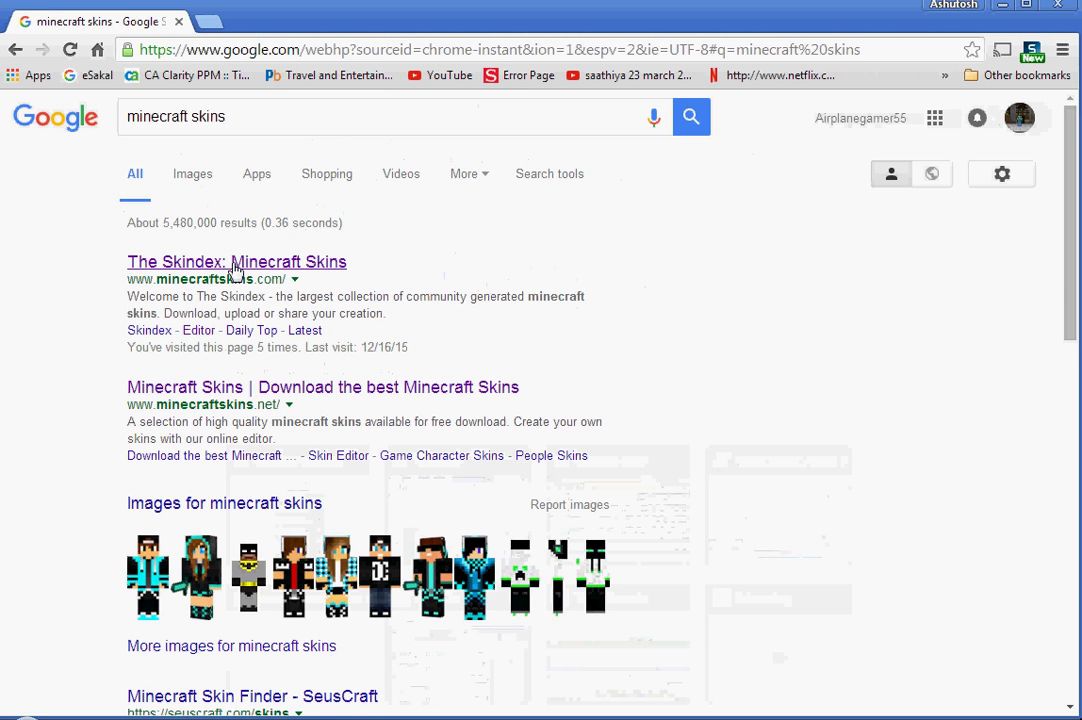
left_click(234, 264)
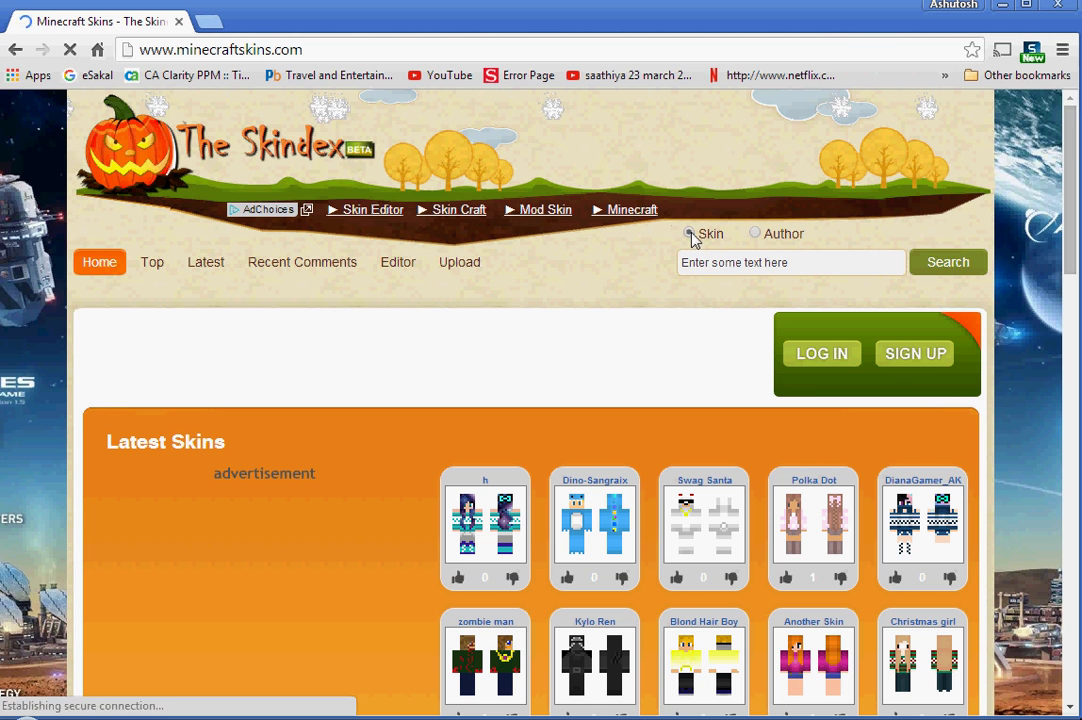
Step: Search The Skindex for 'pilot' and open the PILOT skin's page
left_click(731, 263)
type("pilot")
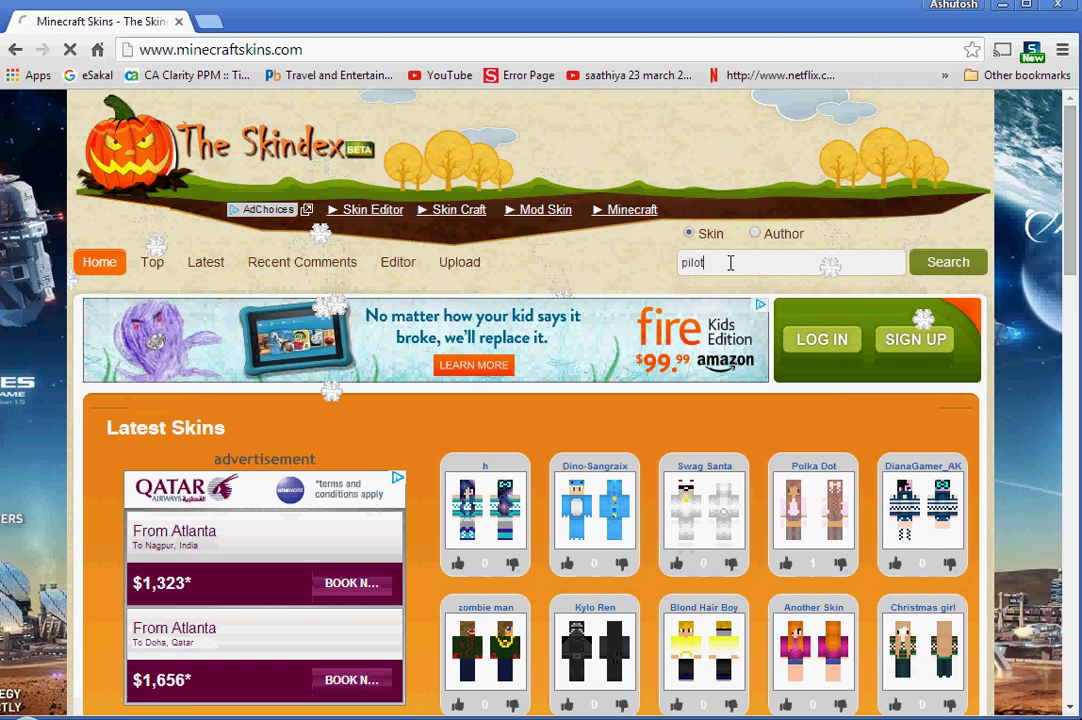
key("Return")
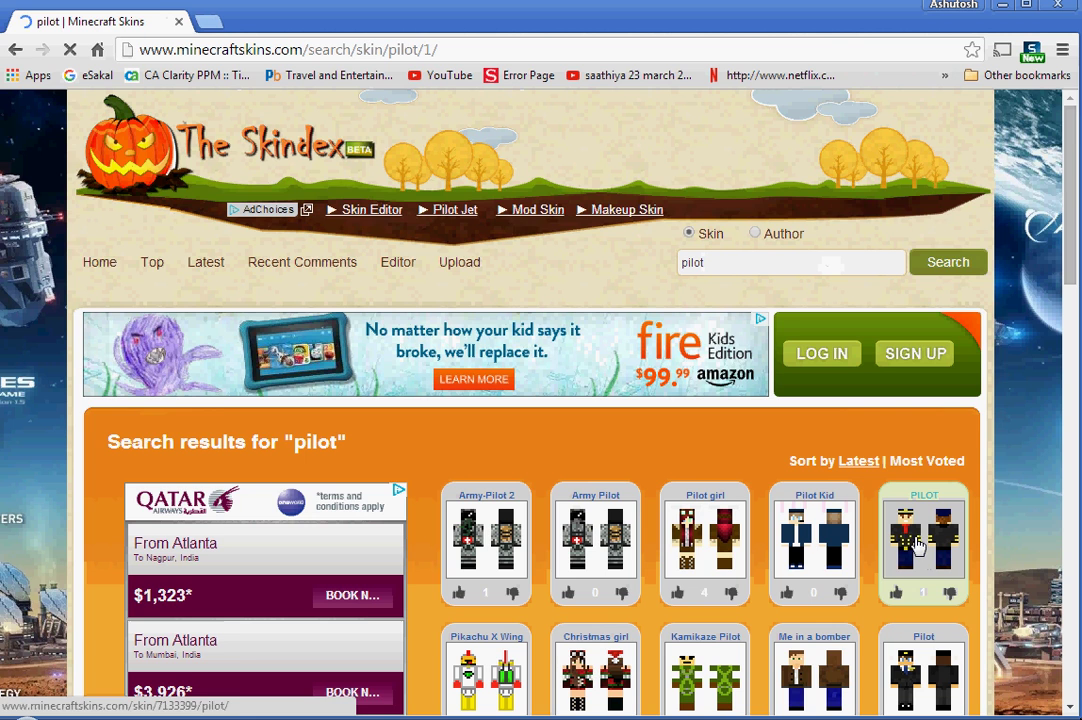
left_click(918, 548)
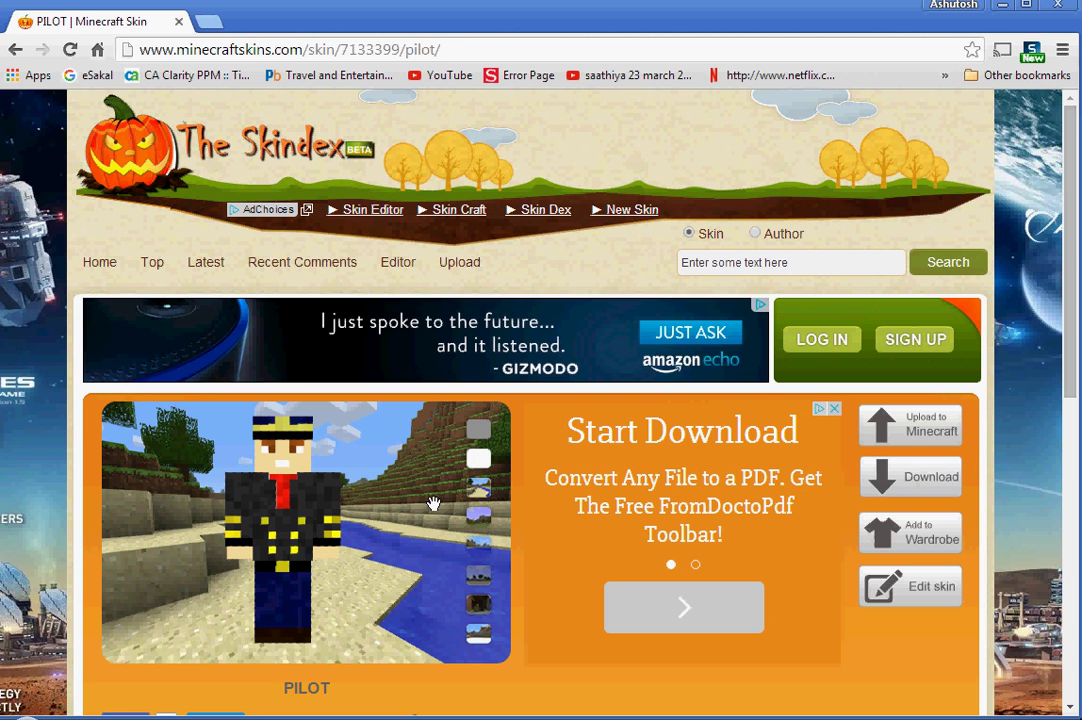
Step: Open the PILOT skin in the editor and paint the bottom of the legs black
left_click(918, 588)
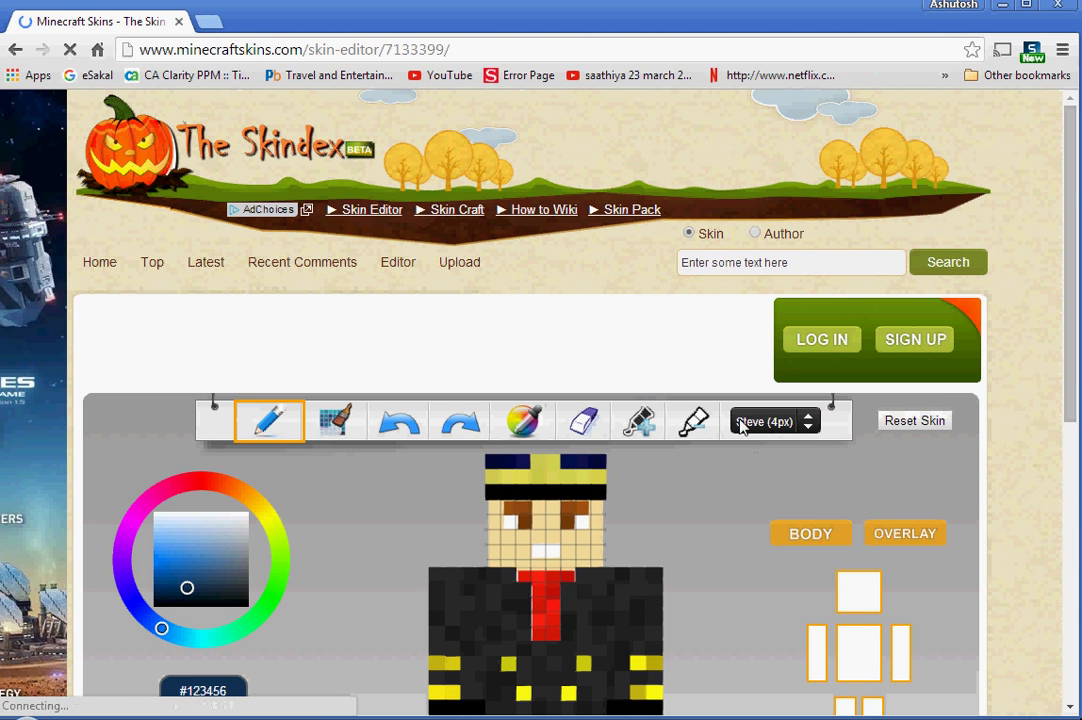
left_click_drag(1070, 362, 1075, 435)
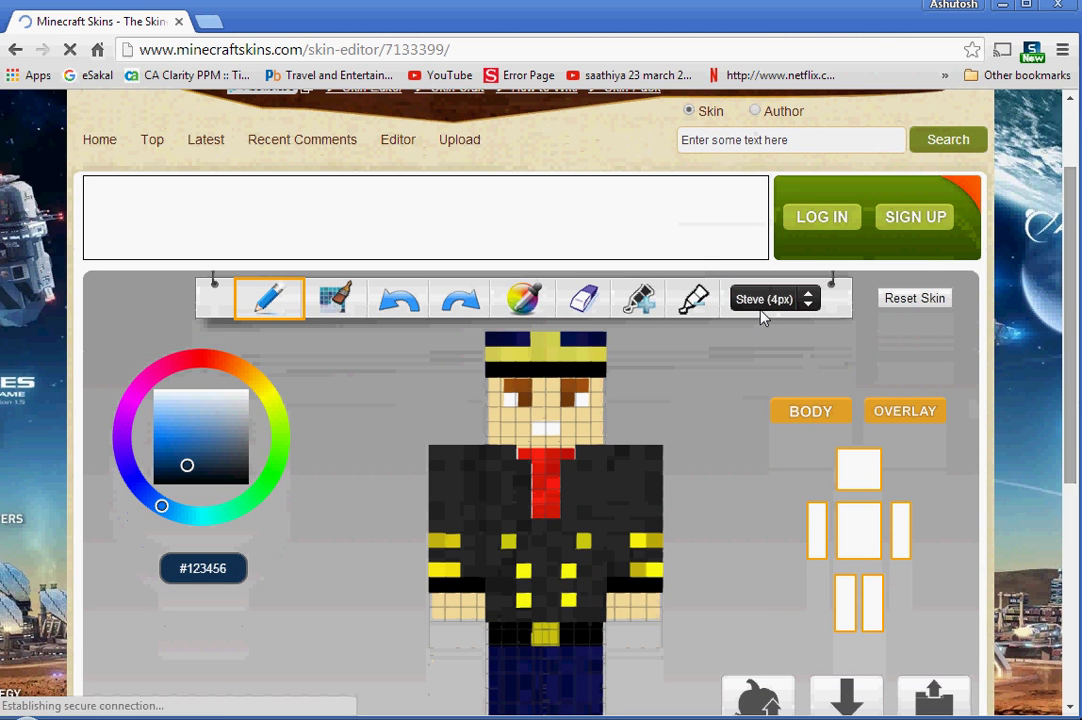
left_click_drag(187, 465, 267, 504)
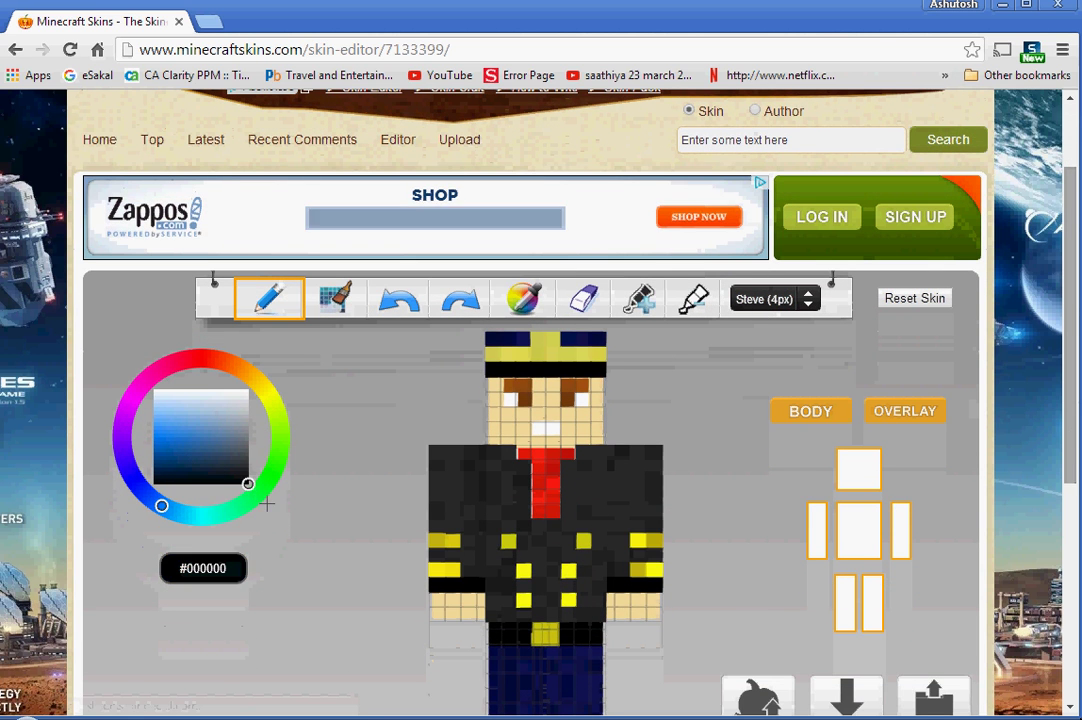
left_click_drag(1073, 350, 1076, 432)
mouse_move(495, 608)
left_mouse_down()
mouse_move(597, 604)
mouse_move(548, 614)
mouse_move(495, 606)
mouse_move(527, 619)
left_mouse_up()
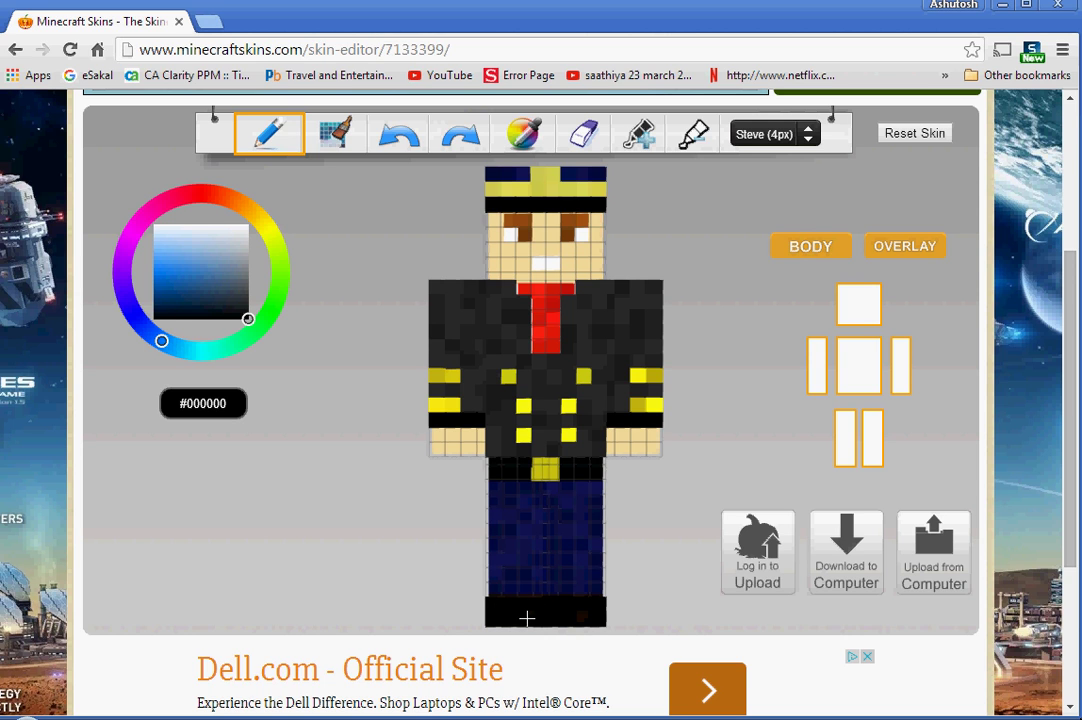
Step: Paint a black patch on the upper-left jacket with a small white badge on it
left_click(450, 305)
mouse_move(452, 321)
left_mouse_down()
mouse_move(492, 327)
mouse_move(493, 304)
mouse_move(463, 302)
left_mouse_up()
left_click_drag(248, 319, 262, 222)
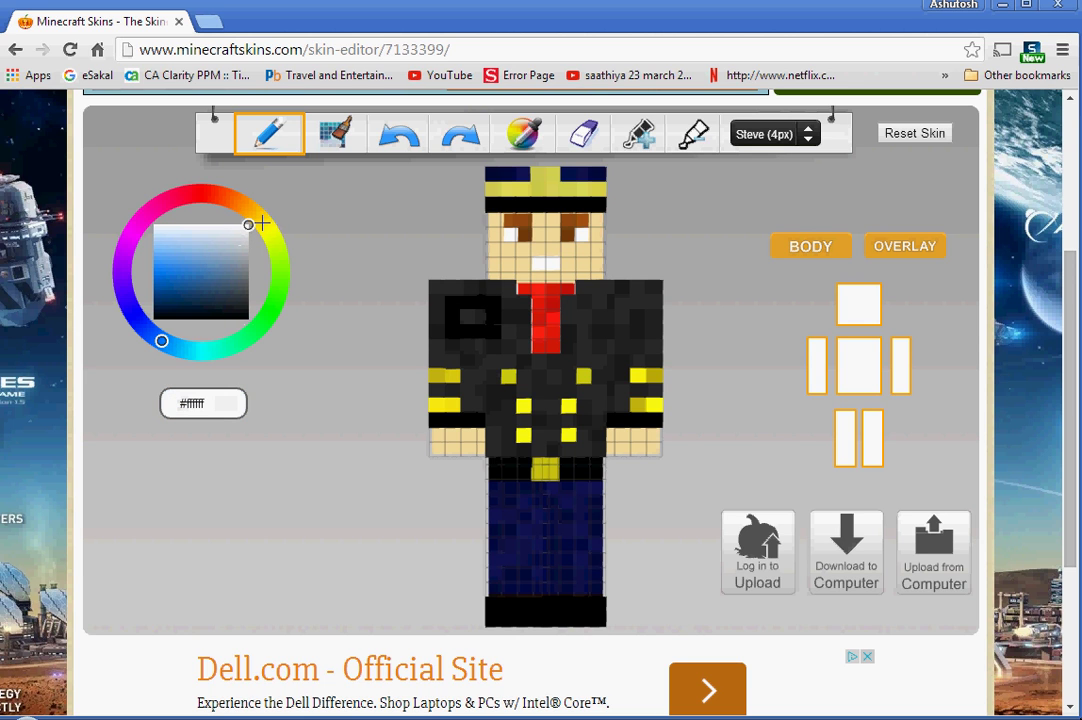
left_click_drag(482, 314, 462, 316)
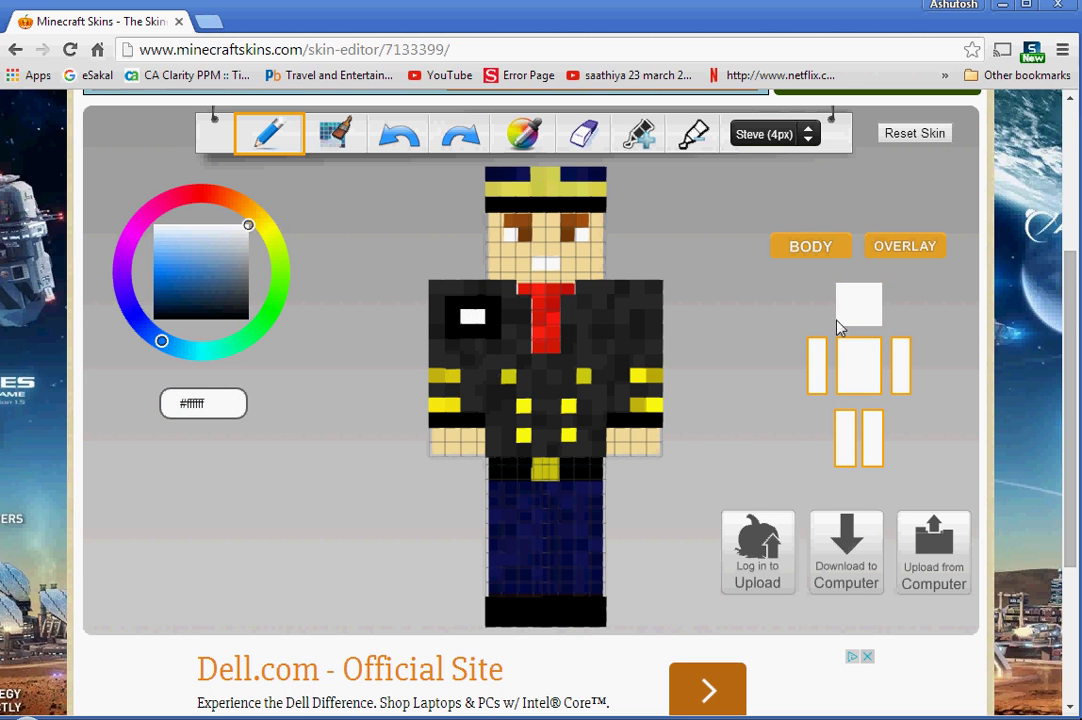
Step: Download the edited skin to the computer and open the downloaded PNG
scroll(1062, 274, "up", 1)
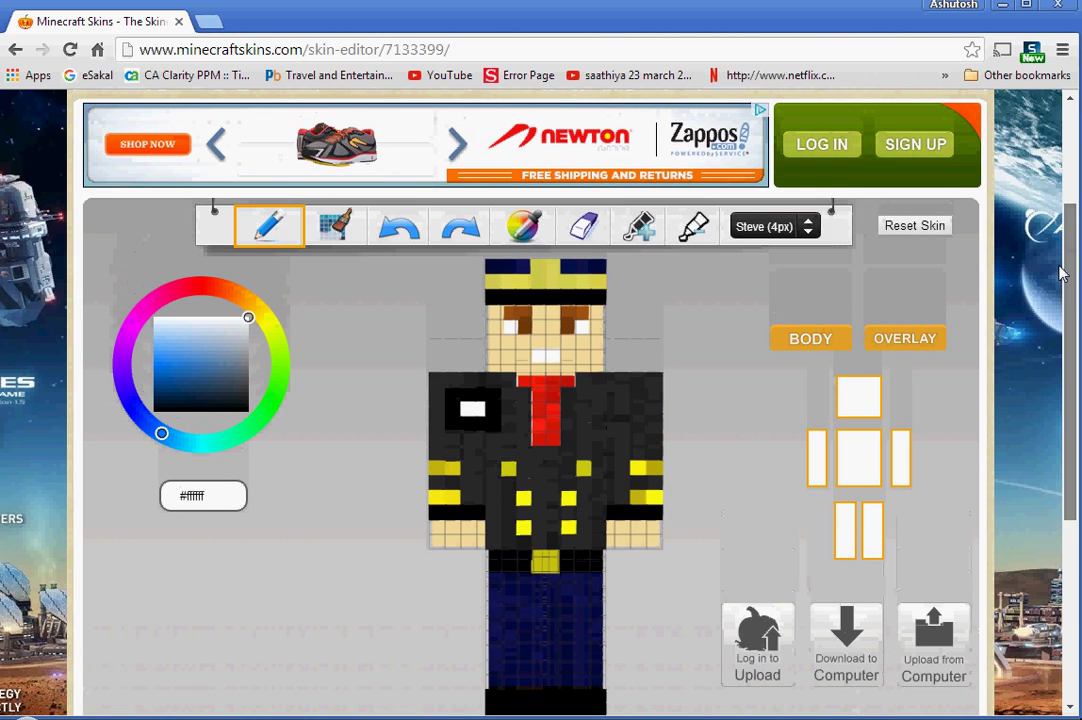
left_click(843, 688)
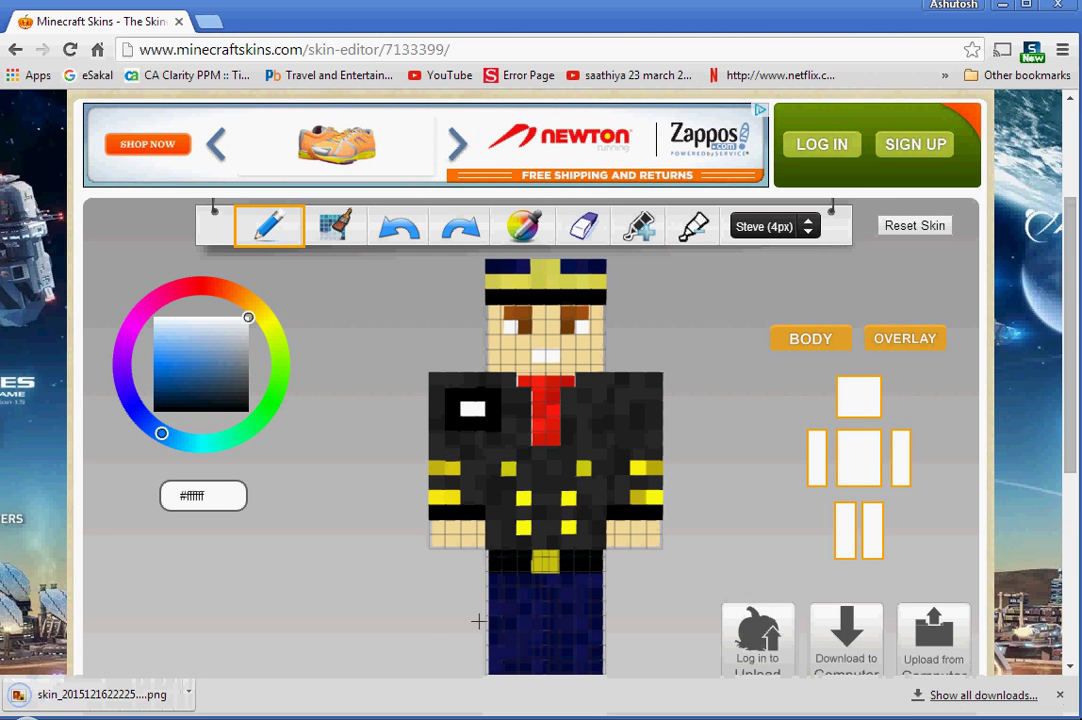
left_click(88, 700)
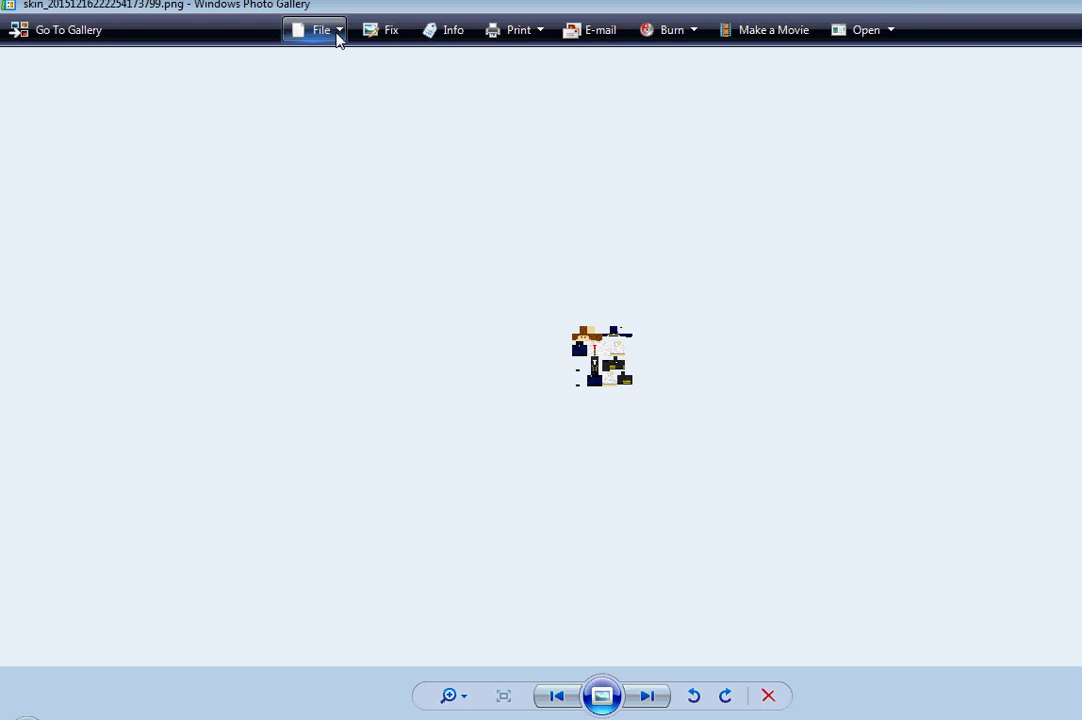
Step: Save a PNG copy of the image over skin_20151216222254173799.png in Downloads, replacing it
left_click(338, 36)
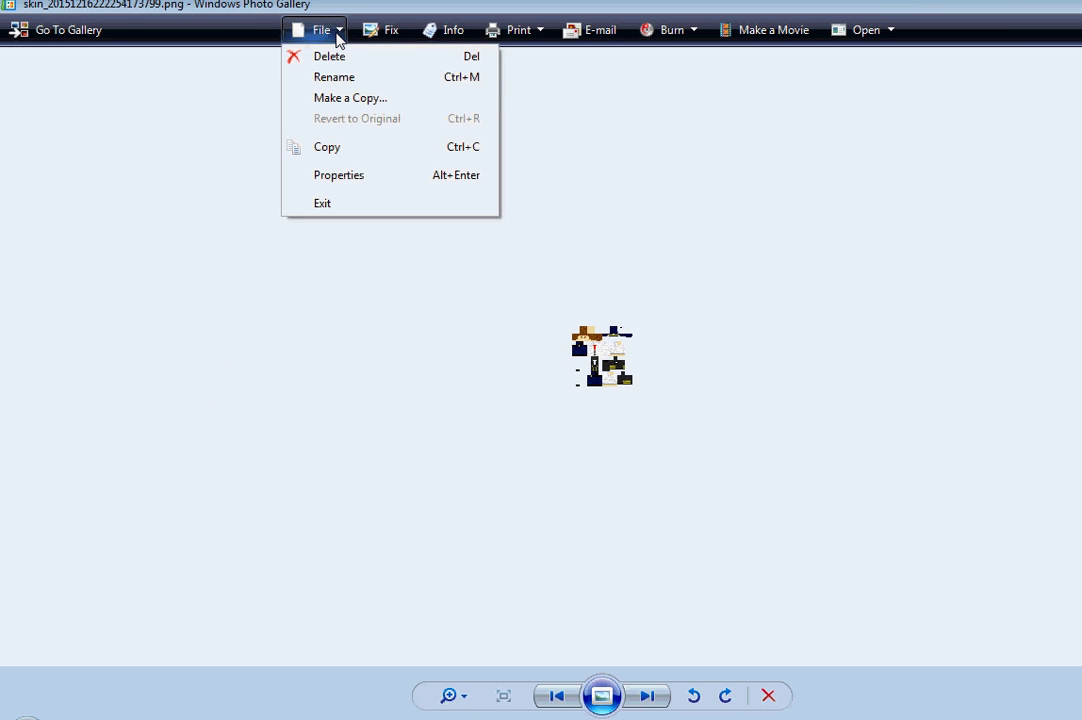
left_click(378, 100)
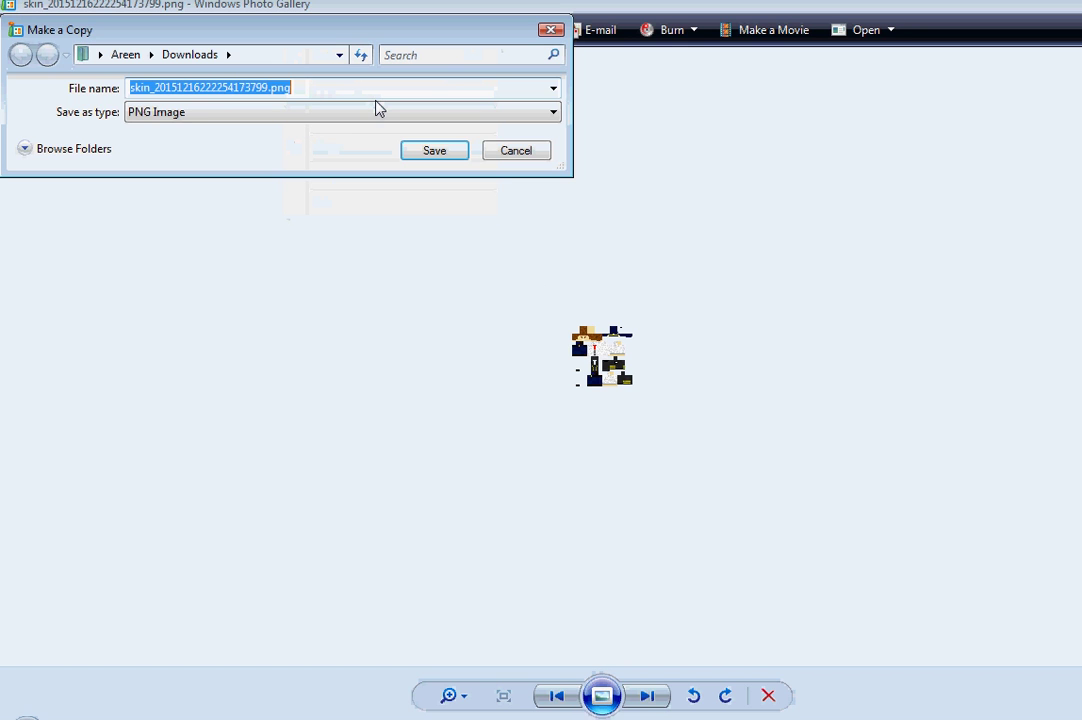
left_click(189, 90)
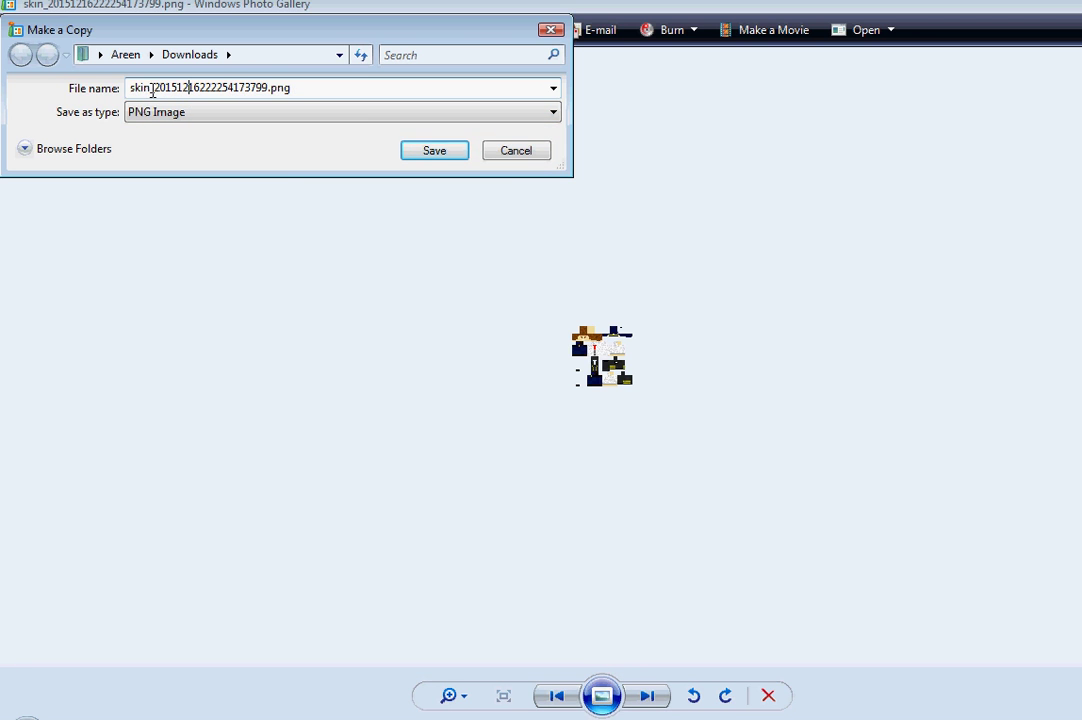
left_click(309, 88)
left_click(434, 151)
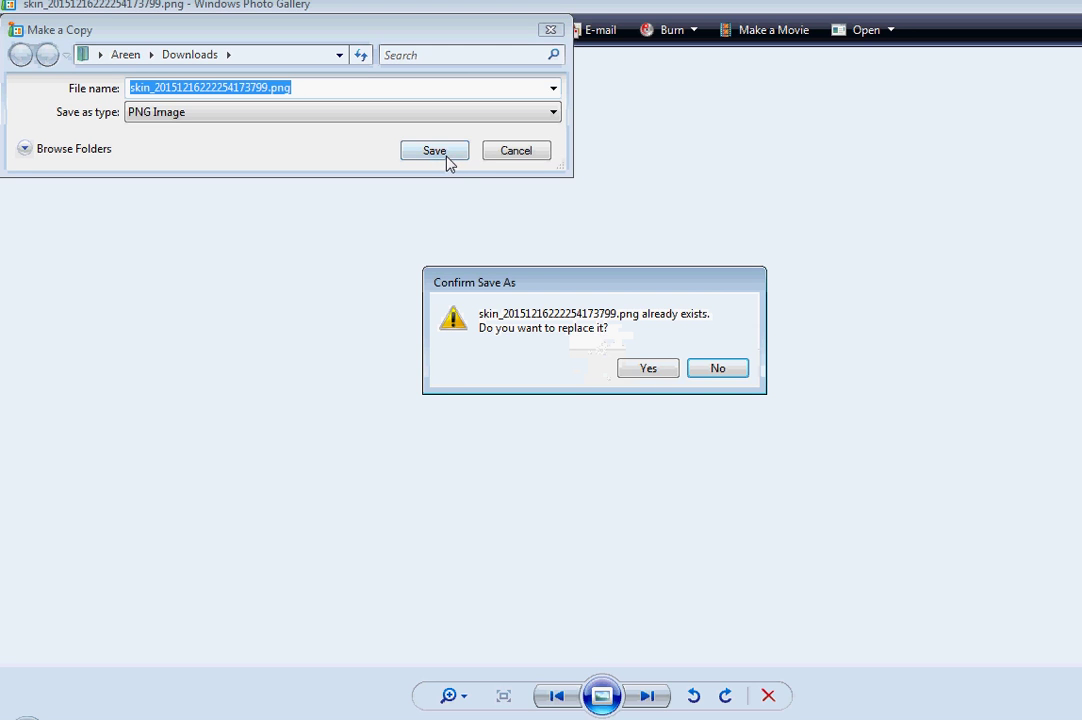
left_click(658, 369)
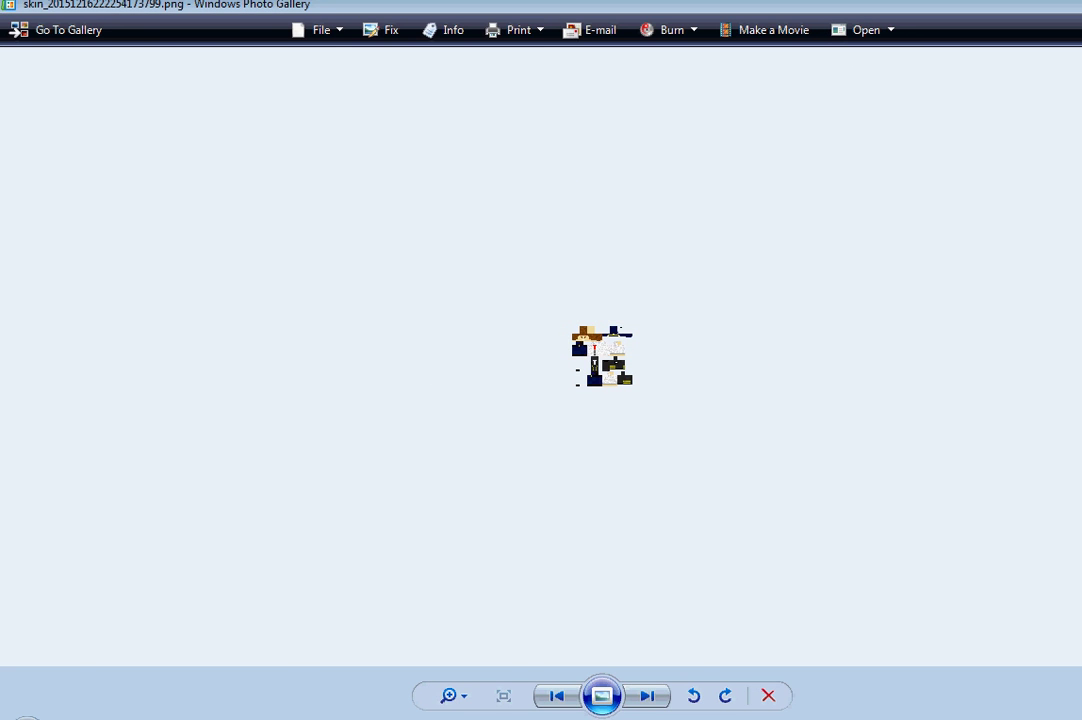
Step: Close Photo Gallery and go to minecraft.net in Chrome
key("alt+F4")
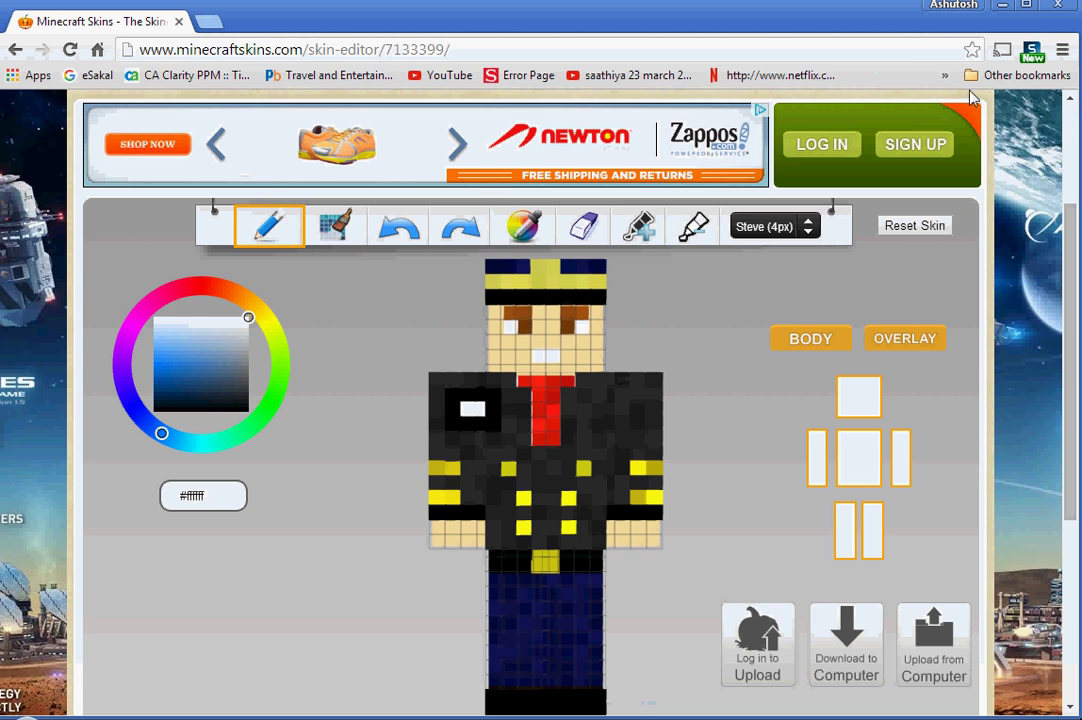
left_click(880, 55)
type("m")
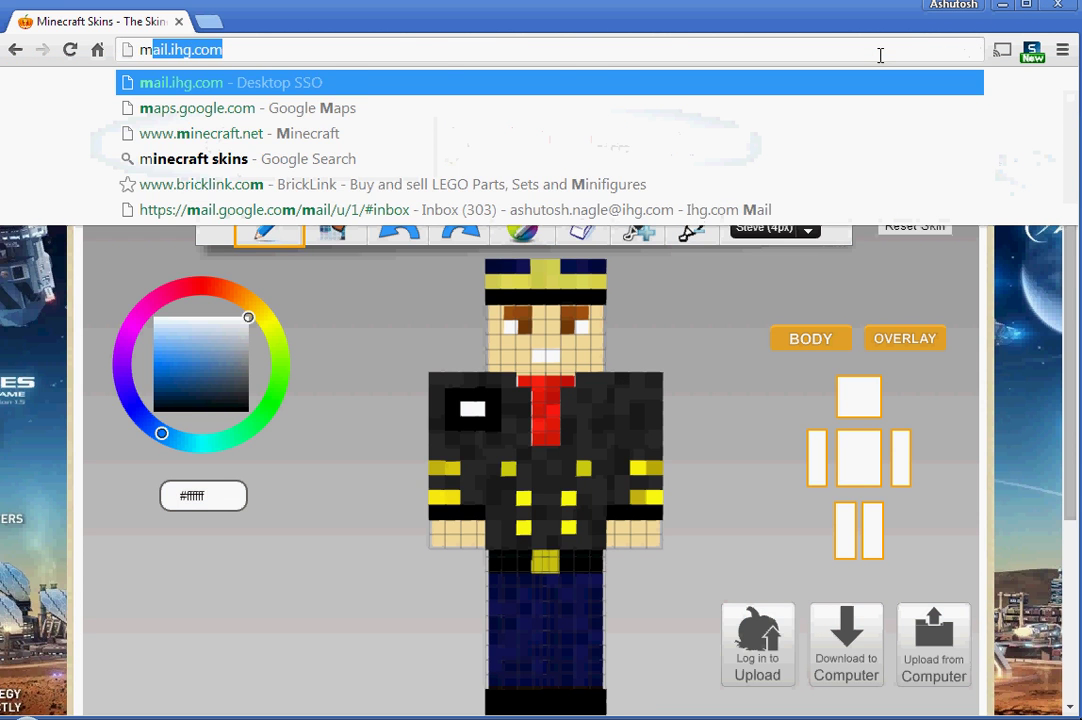
type("i")
key("Return")
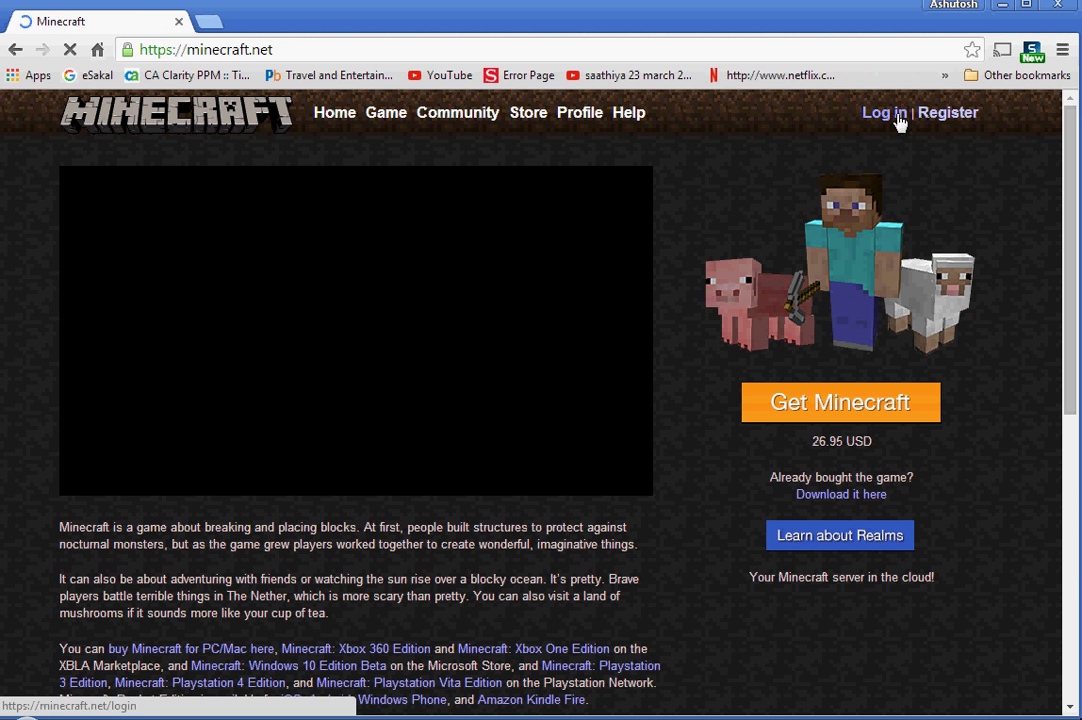
Step: Sign in with the saved account and open the Profile page
left_click(896, 116)
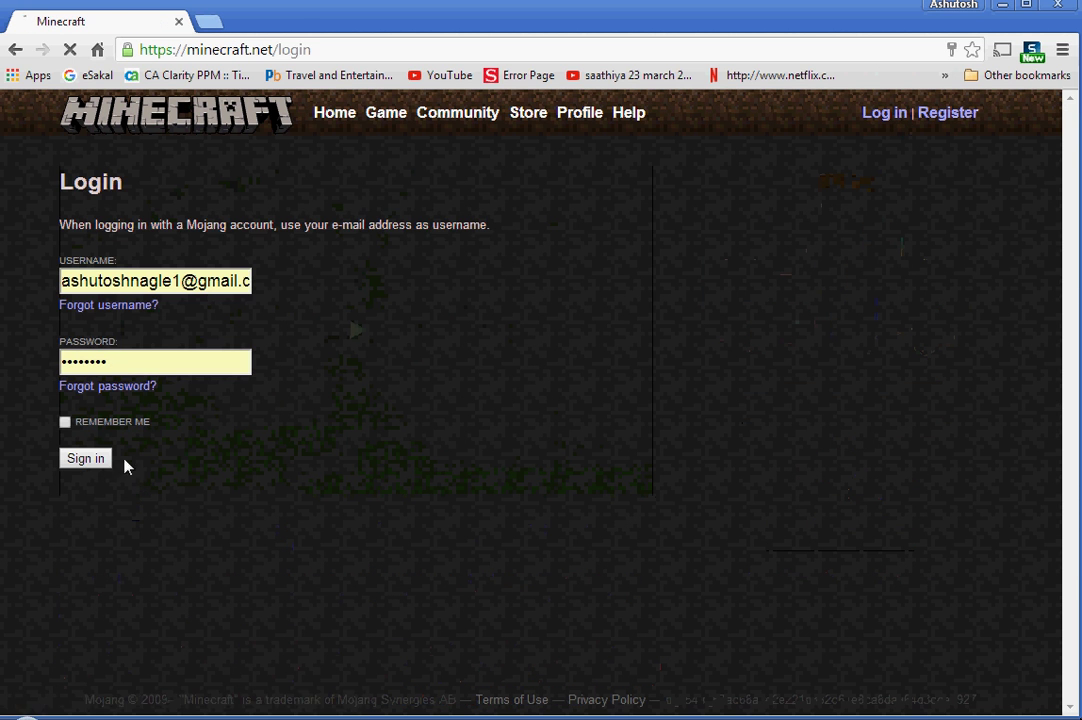
left_click(100, 457)
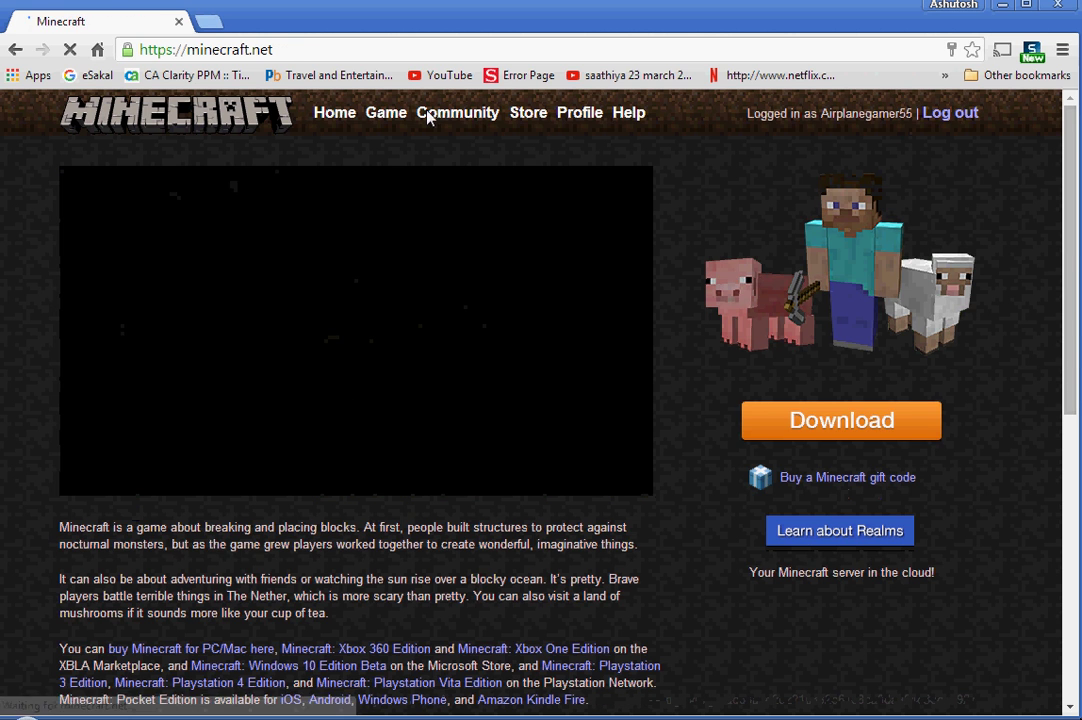
left_click(588, 116)
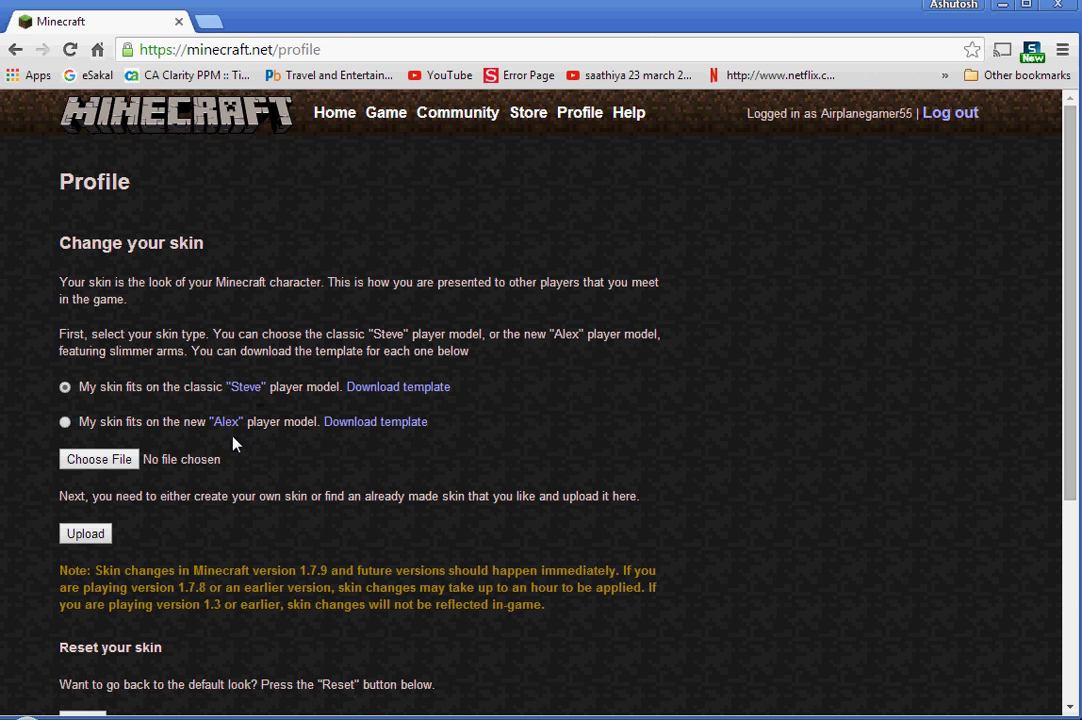
Step: Choose the classic Steve model and attach skin_20151216222254173799.png from Downloads
left_click(65, 423)
left_click(97, 460)
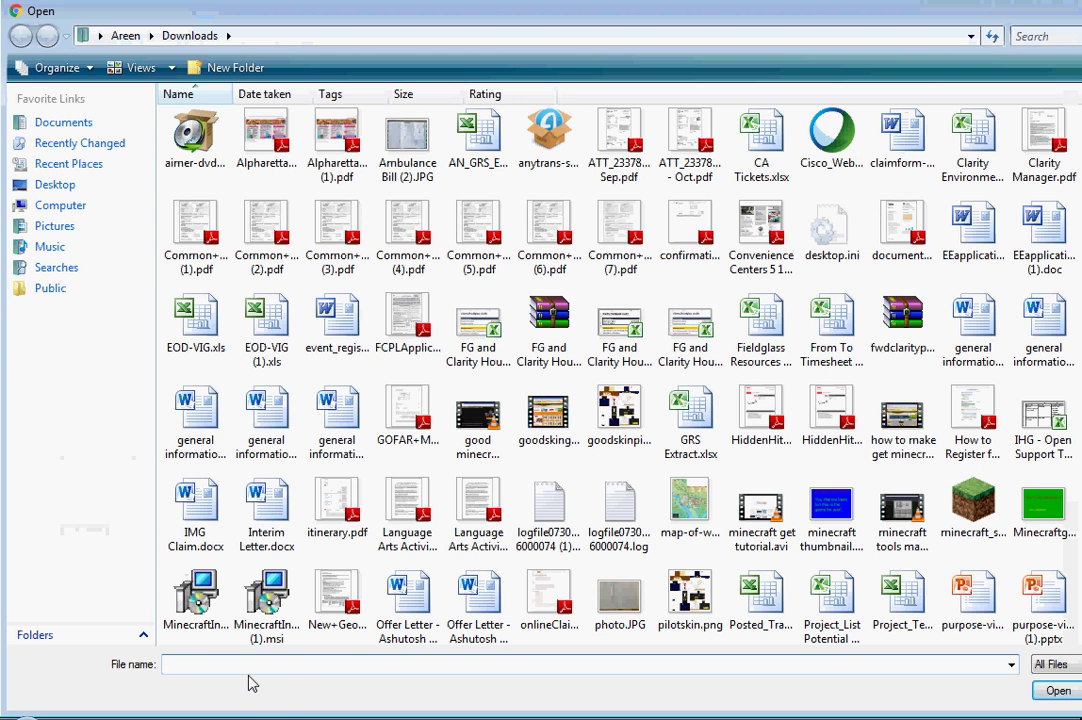
type("skin")
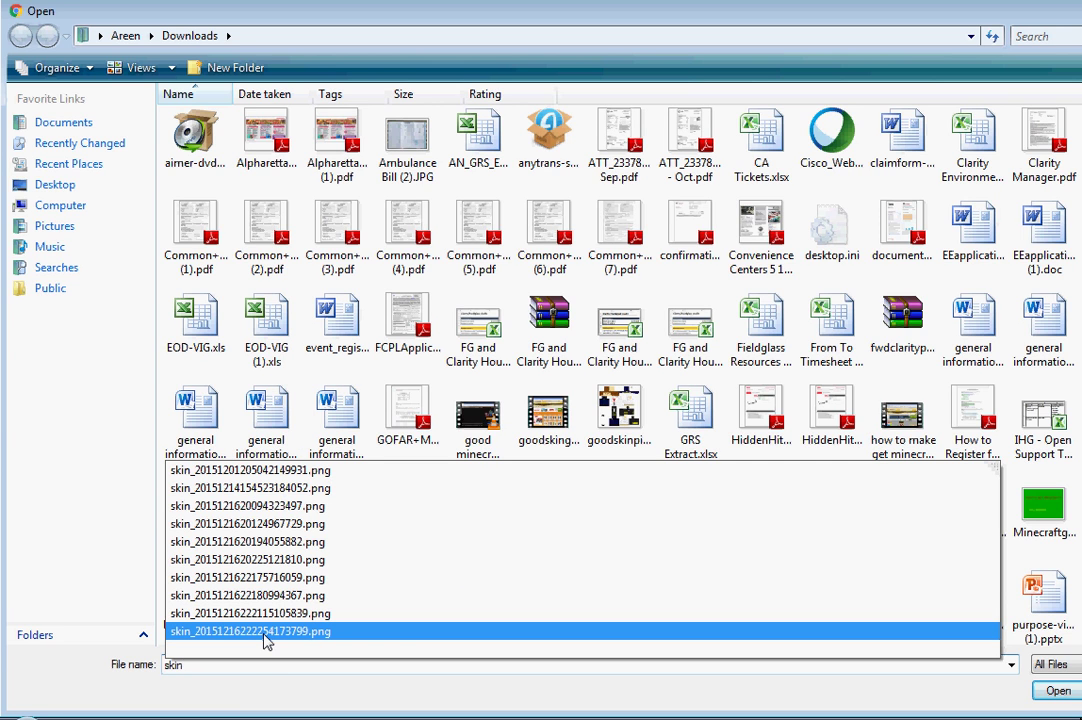
left_click(265, 632)
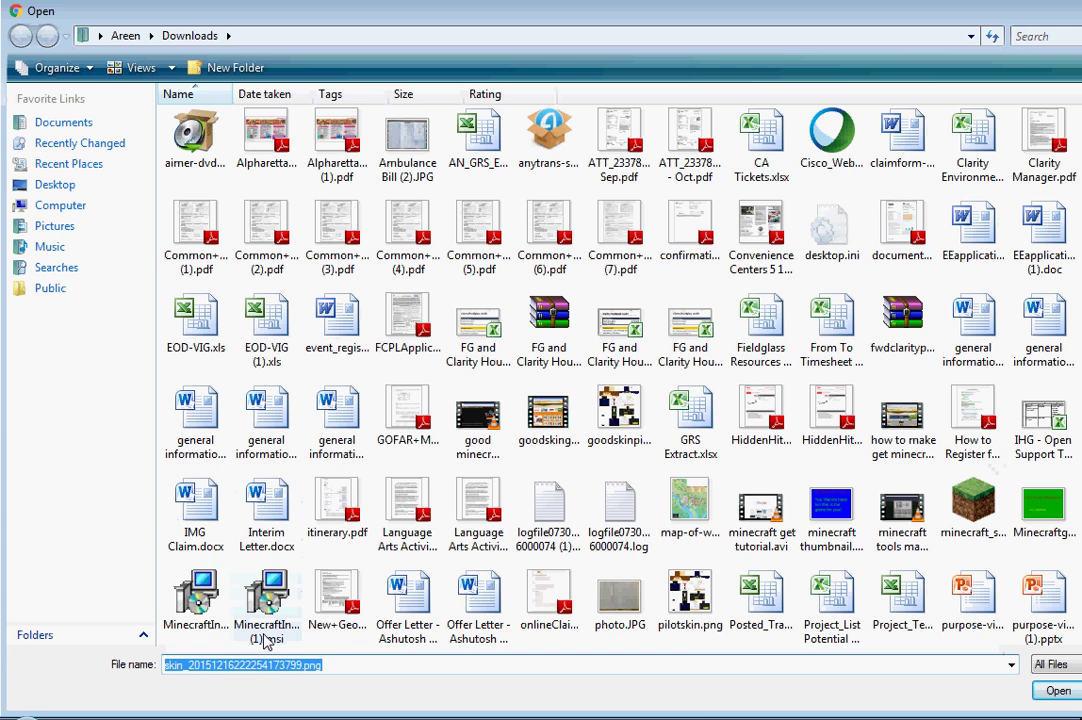
left_click(1058, 692)
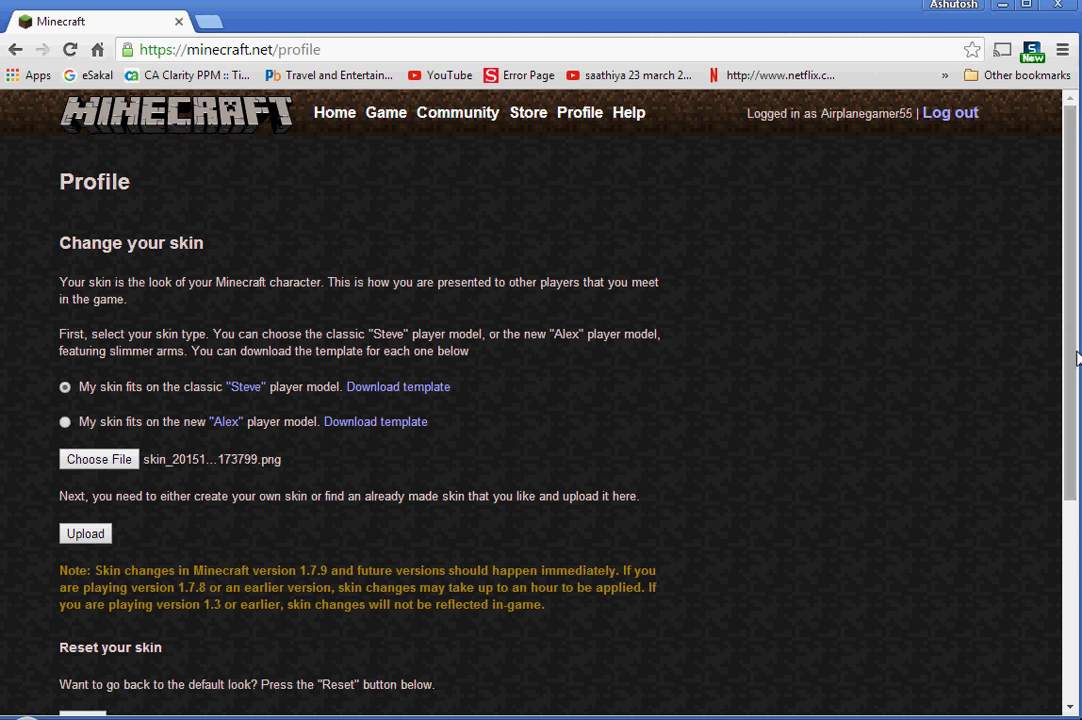
Step: Upload the chosen skin and check for the 'Your skin has been changed!' confirmation
left_click_drag(1070, 360, 1072, 462)
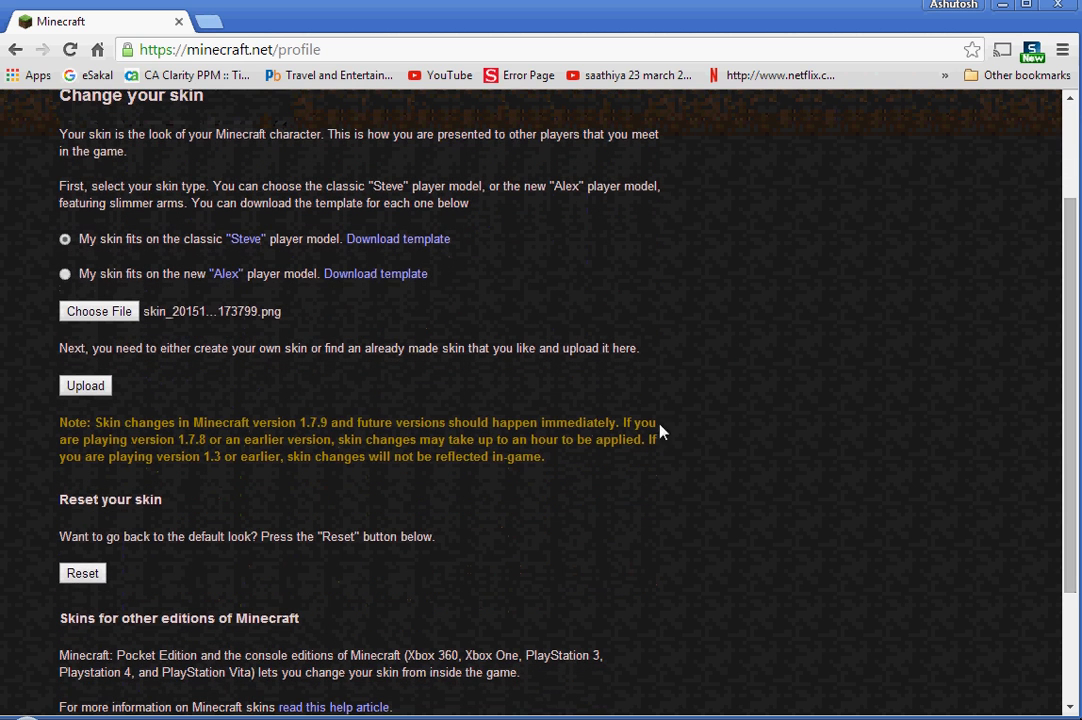
left_click(82, 390)
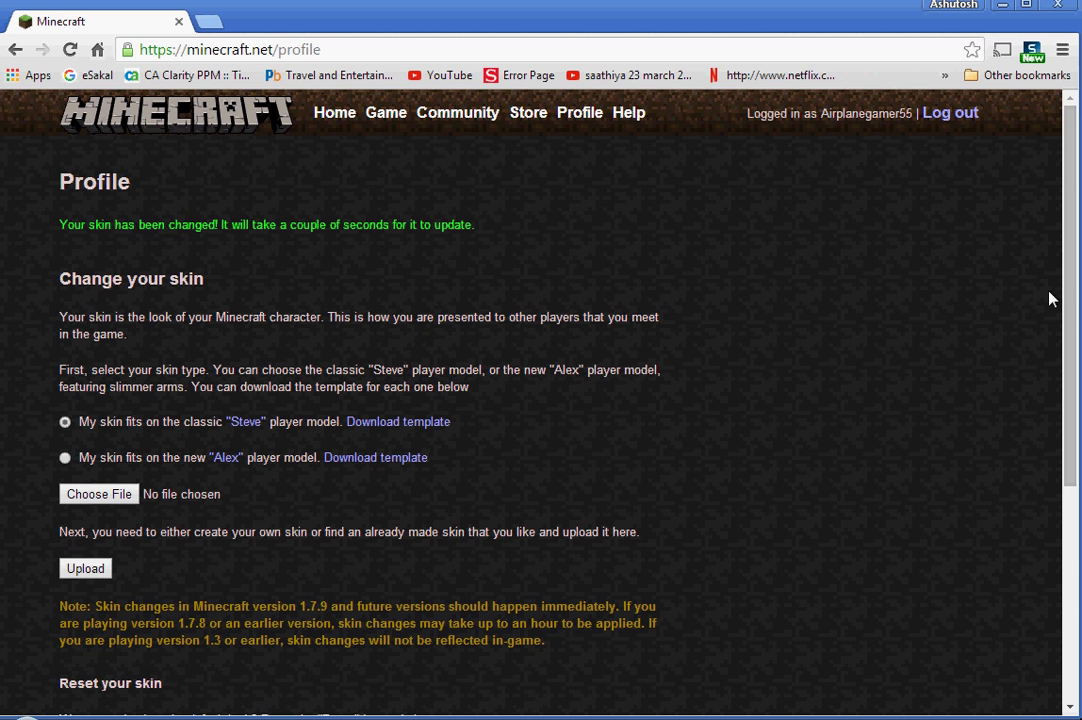
left_click_drag(1070, 305, 1076, 490)
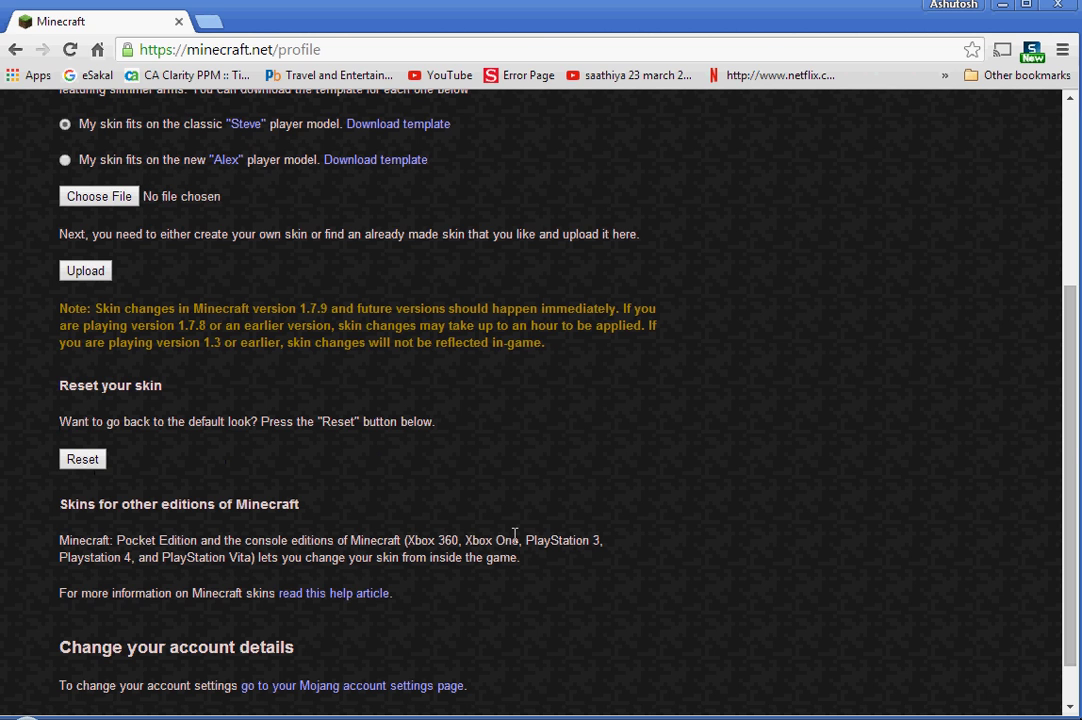
left_click_drag(1072, 447, 1050, 251)
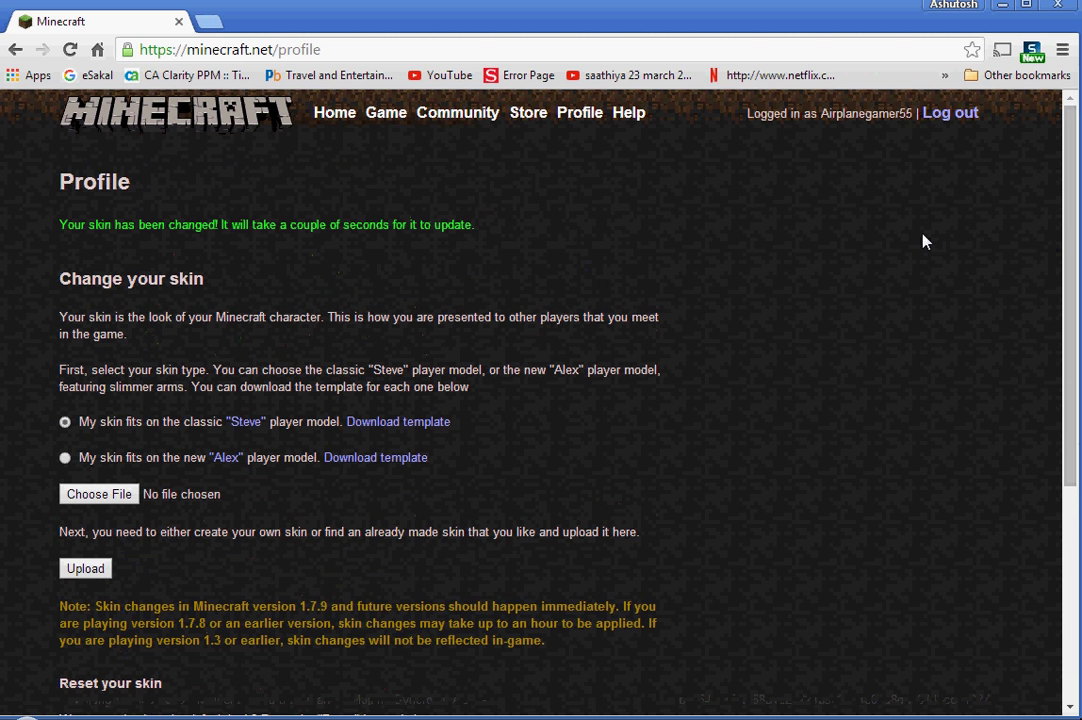